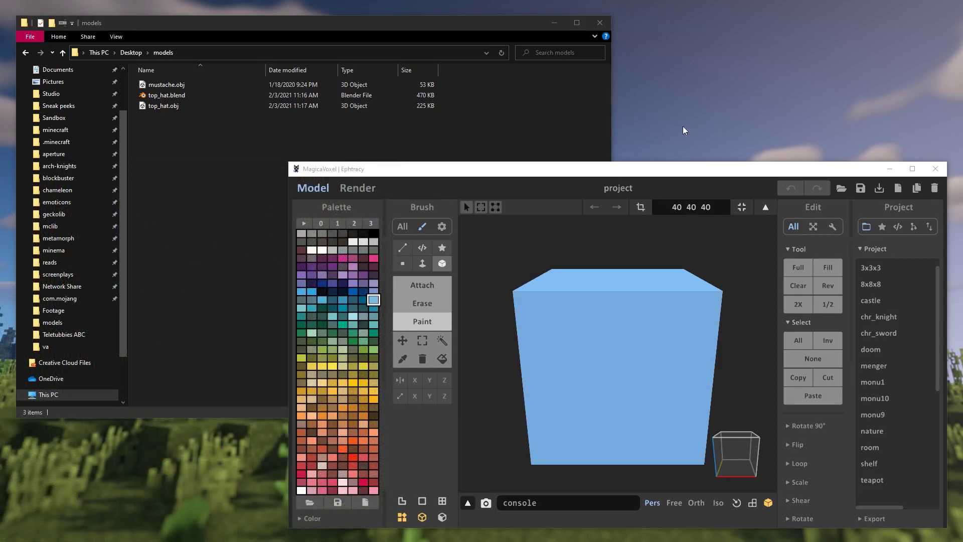
# Step: Preview top_hat.obj from the models folder in 3D Viewer and inspect the hat from several angles
pyautogui.doubleClick(296, 103)
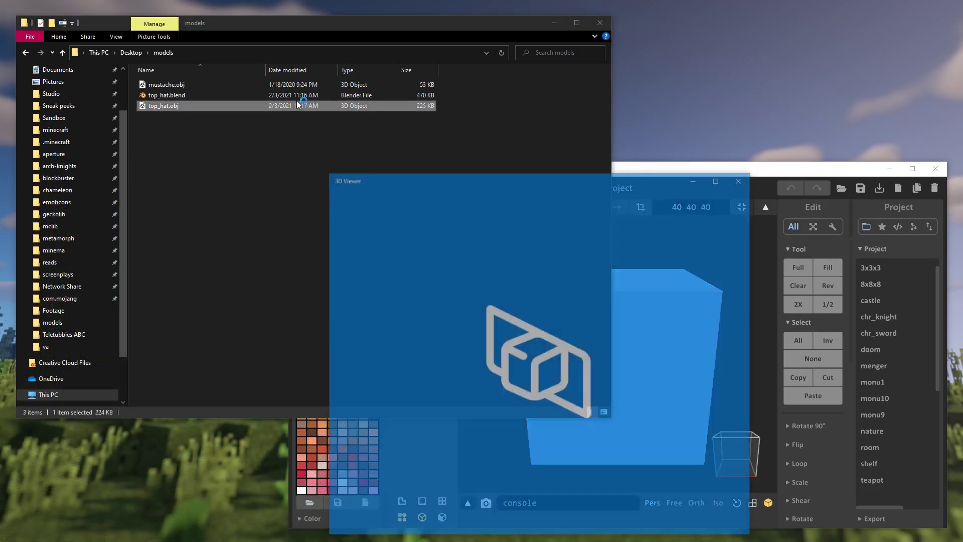
pyautogui.moveTo(504, 180); pyautogui.dragTo(596, 138)
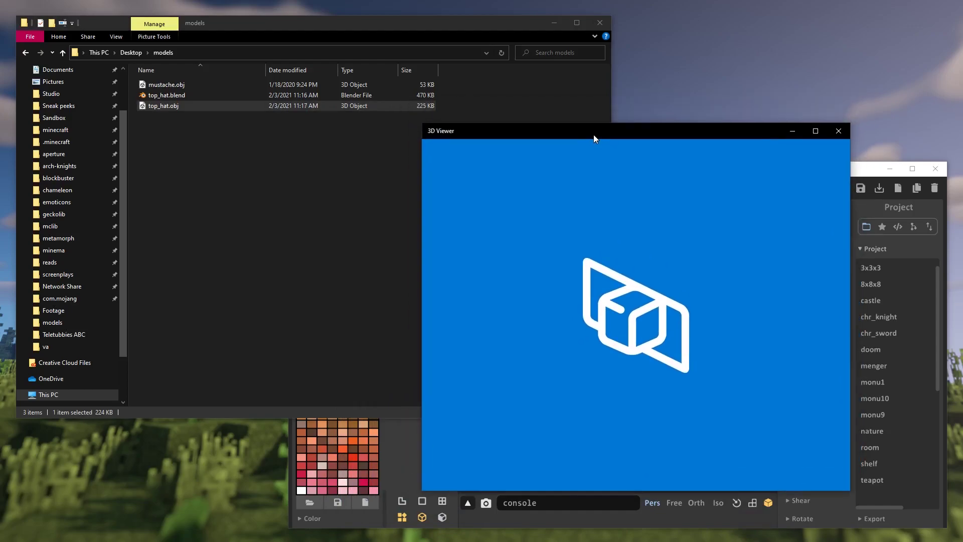
pyautogui.click(731, 335)
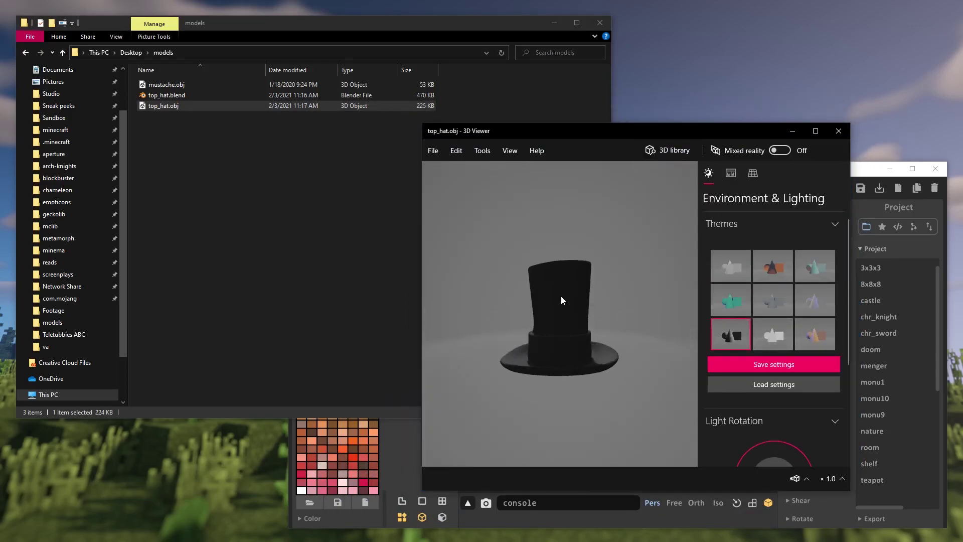
pyautogui.moveTo(416, 311); pyautogui.dragTo(484, 359)
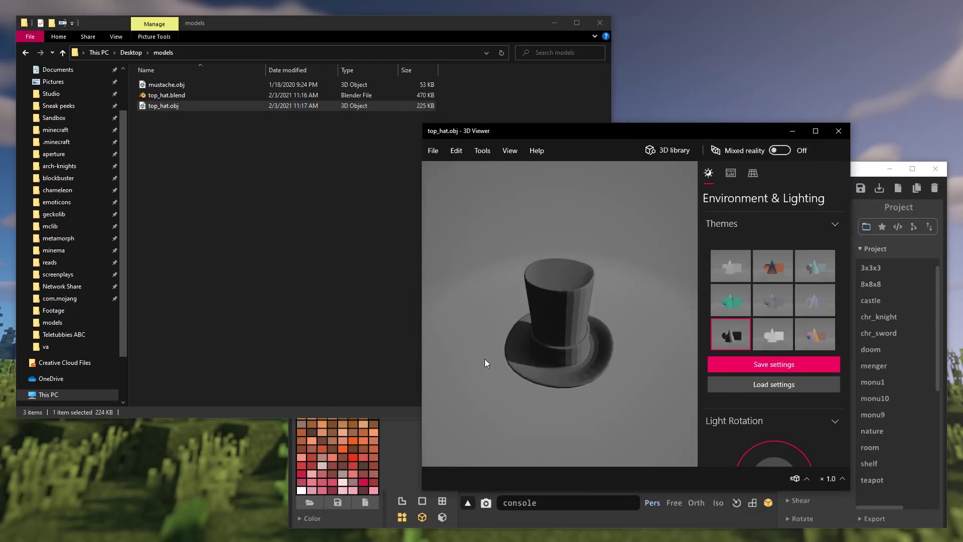
# Step: Preview mustache.obj in 3D Viewer, inspect its shape, and close the viewer
pyautogui.doubleClick(180, 88)
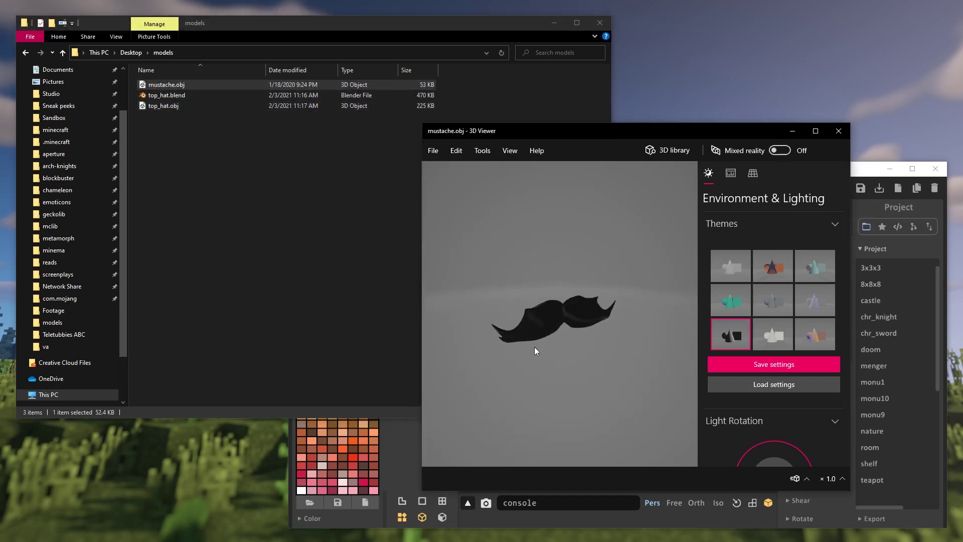
pyautogui.moveTo(664, 296); pyautogui.dragTo(569, 299)
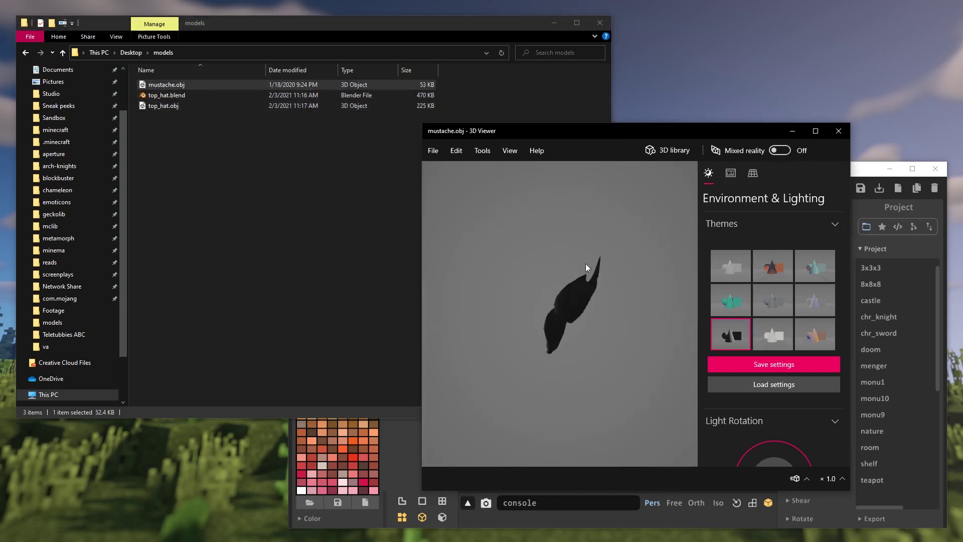
pyautogui.hotkey('alt', 'F4')
# Step: Delete the default cube in MagicaVoxel and bring mustache.obj and top_hat.obj in as voxel models
pyautogui.press('Delete')
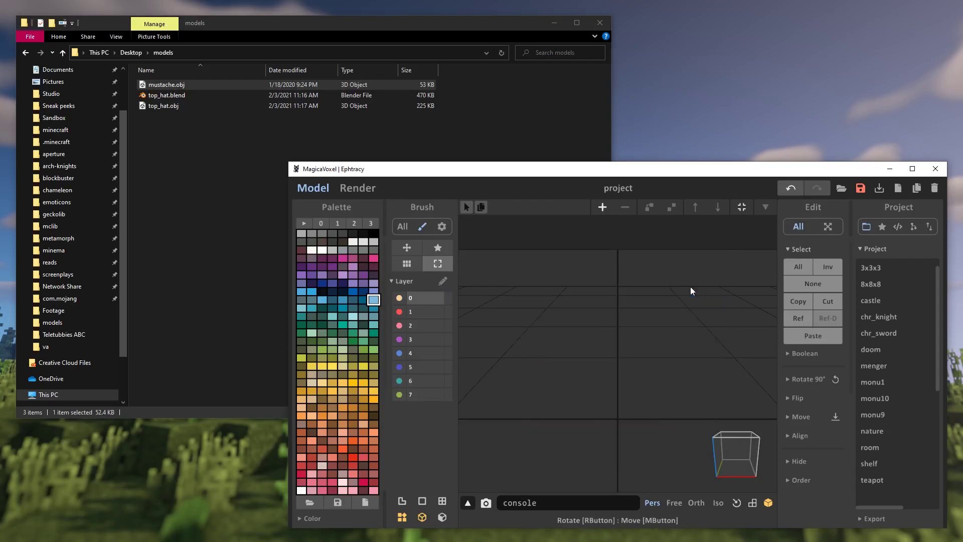
pyautogui.moveTo(185, 85); pyautogui.dragTo(665, 359)
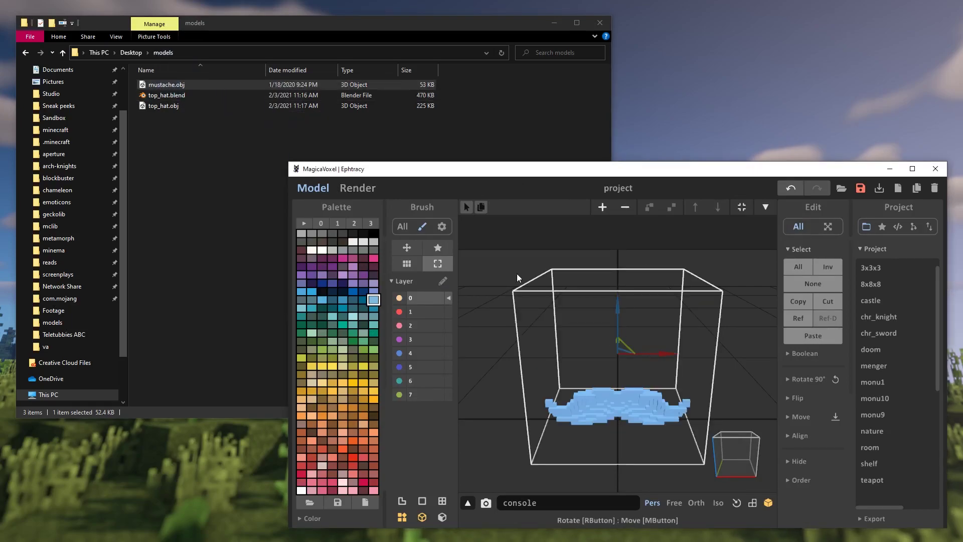
pyautogui.moveTo(166, 106); pyautogui.dragTo(681, 279)
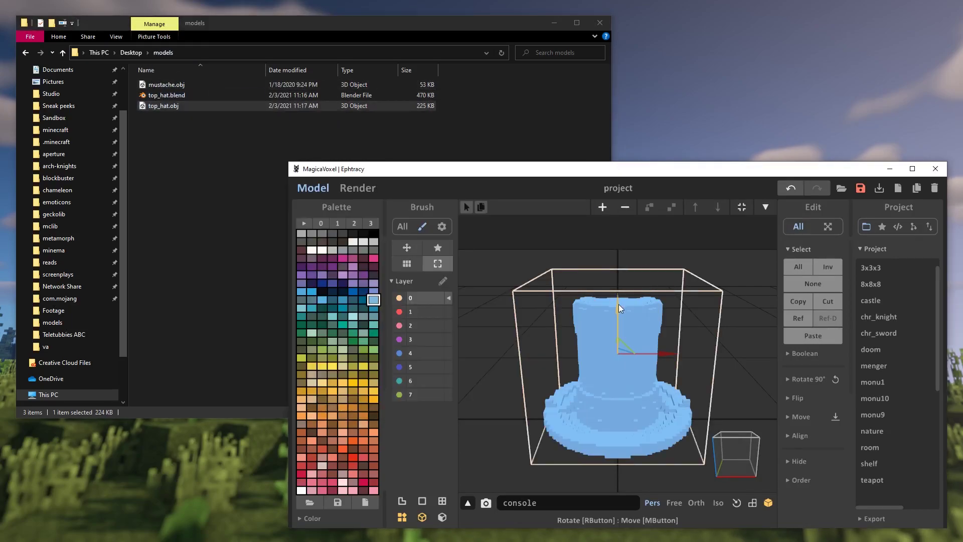
pyautogui.moveTo(619, 304); pyautogui.dragTo(633, 406, button='right')
pyautogui.moveTo(585, 345); pyautogui.dragTo(550, 415, button='right')
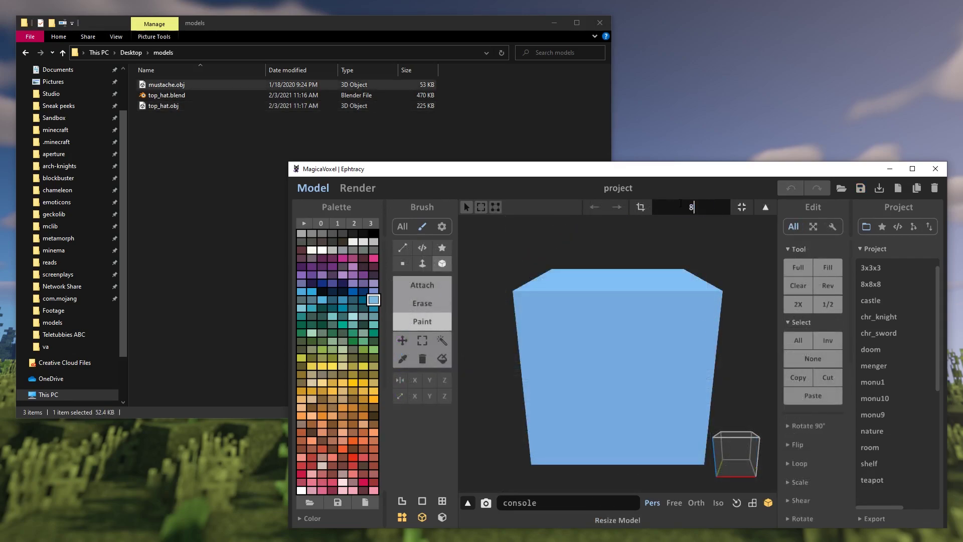
# Step: Import mustache.obj as a larger voxel model and delete the default cube covering it
pyautogui.moveTo(185, 88); pyautogui.dragTo(551, 327)
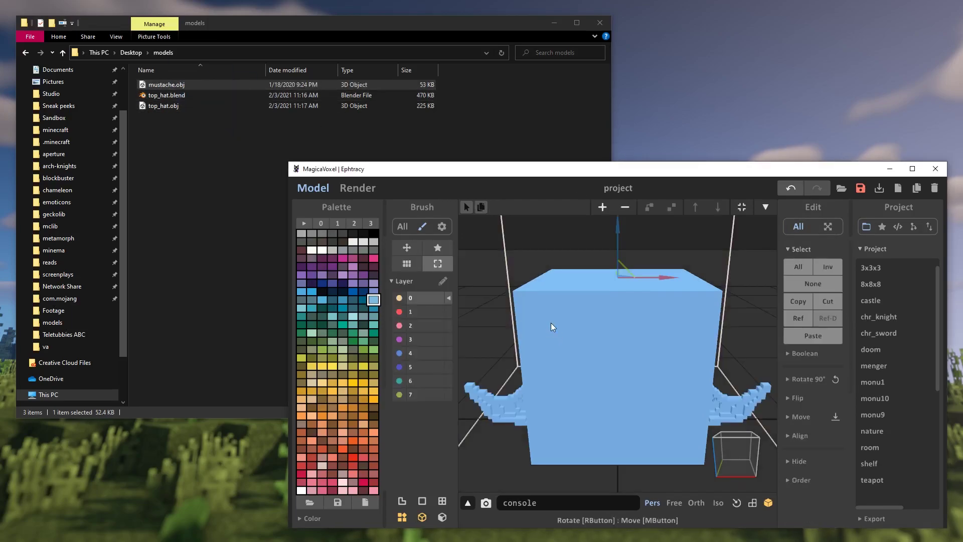
pyautogui.press('Delete')
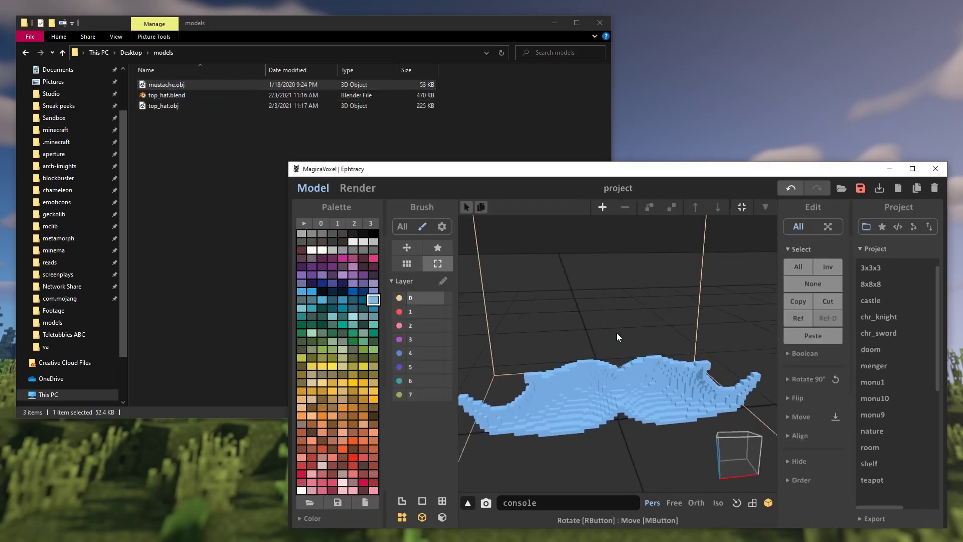
pyautogui.scroll(4, 702, 348)
pyautogui.moveTo(701, 348)
pyautogui.mouseDown(button='right')
pyautogui.moveTo(693, 357)
pyautogui.moveTo(745, 375)
pyautogui.moveTo(612, 213)
pyautogui.mouseUp(button='right')
# Step: Resize the model volume to 160 160 160 and import mustache.obj again for a resolution comparison
pyautogui.press('Tab')
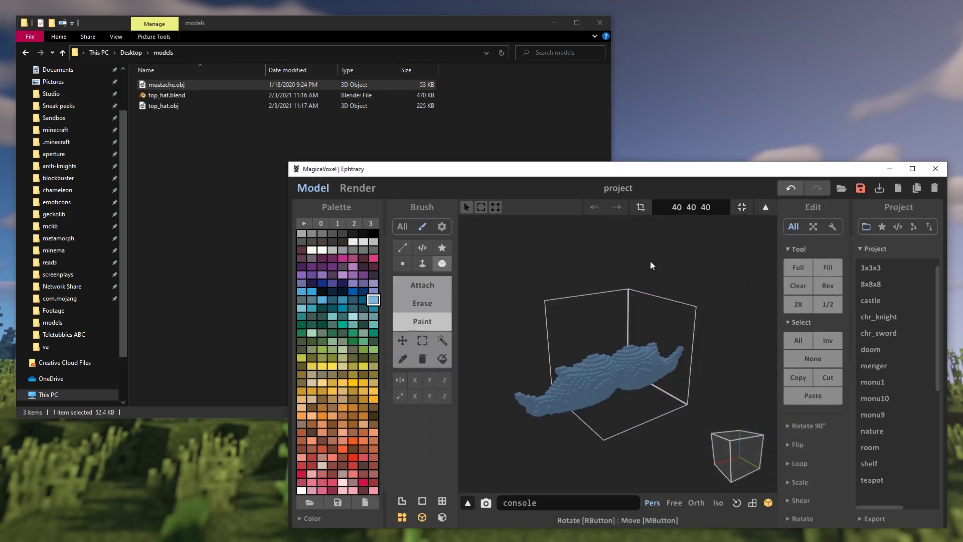
pyautogui.write('0')
pyautogui.press('Return')
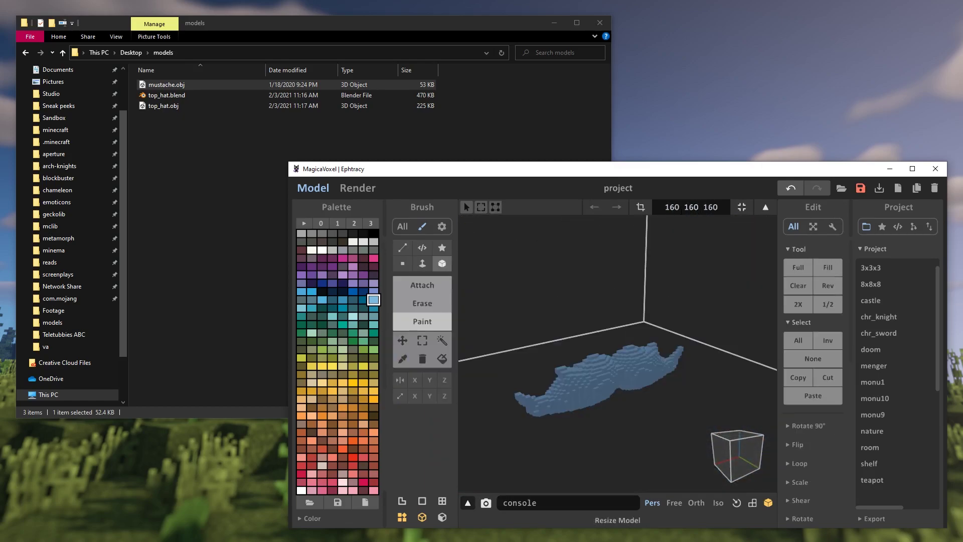
pyautogui.scroll(-5, 645, 287)
pyautogui.moveTo(645, 286); pyautogui.dragTo(601, 284, button='right')
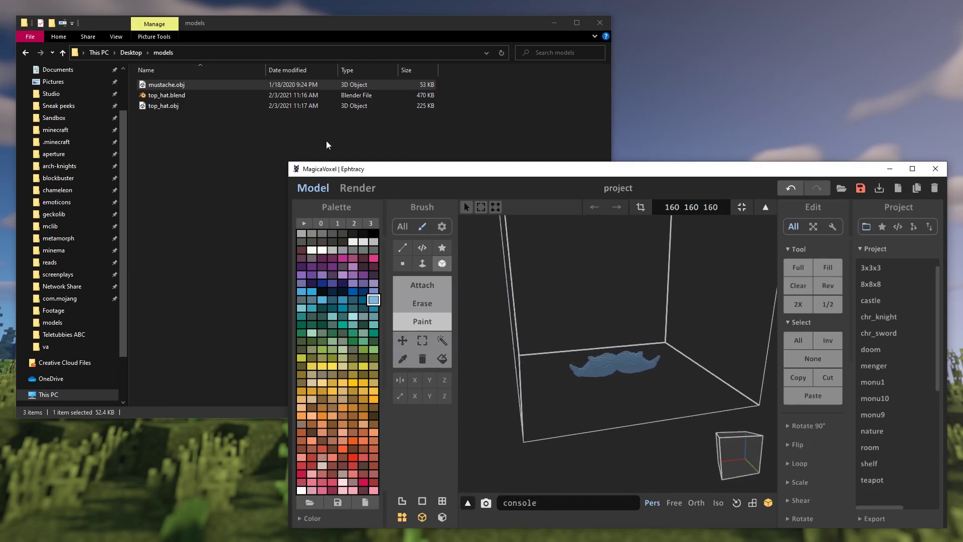
pyautogui.moveTo(211, 84); pyautogui.dragTo(616, 286)
pyautogui.click(751, 369)
pyautogui.click(620, 331)
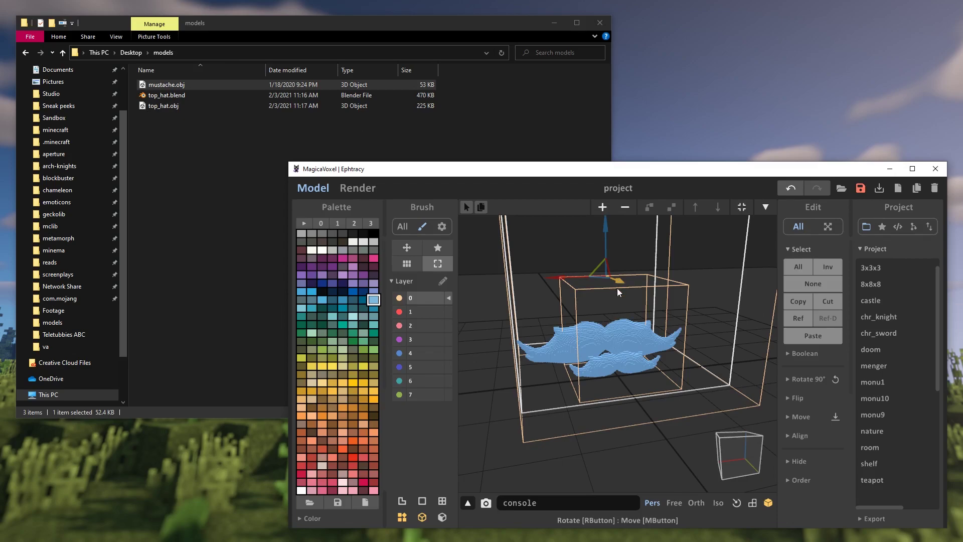
pyautogui.scroll(3, 630, 329)
pyautogui.moveTo(602, 321); pyautogui.dragTo(660, 332, button='right')
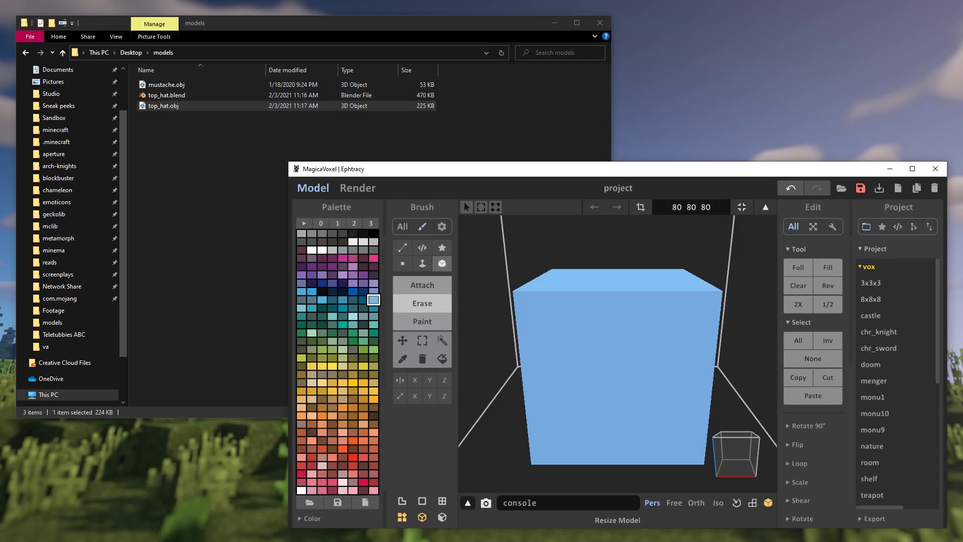
# Step: Import top_hat.obj at model size 80 80 80 and paint the black hat's band purple (89 44 99) with a 3D voxel brush
pyautogui.moveTo(135, 104); pyautogui.dragTo(561, 329)
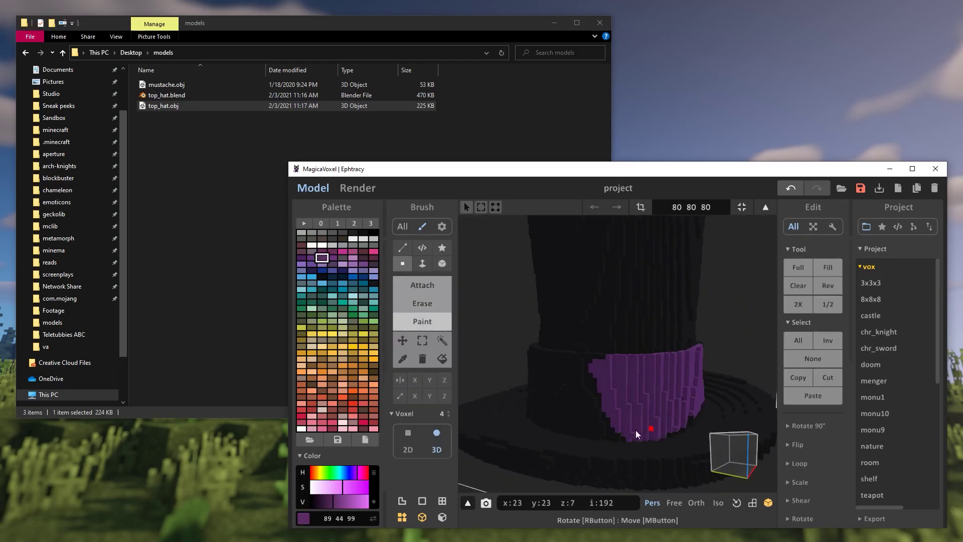
pyautogui.moveTo(636, 430); pyautogui.dragTo(603, 359)
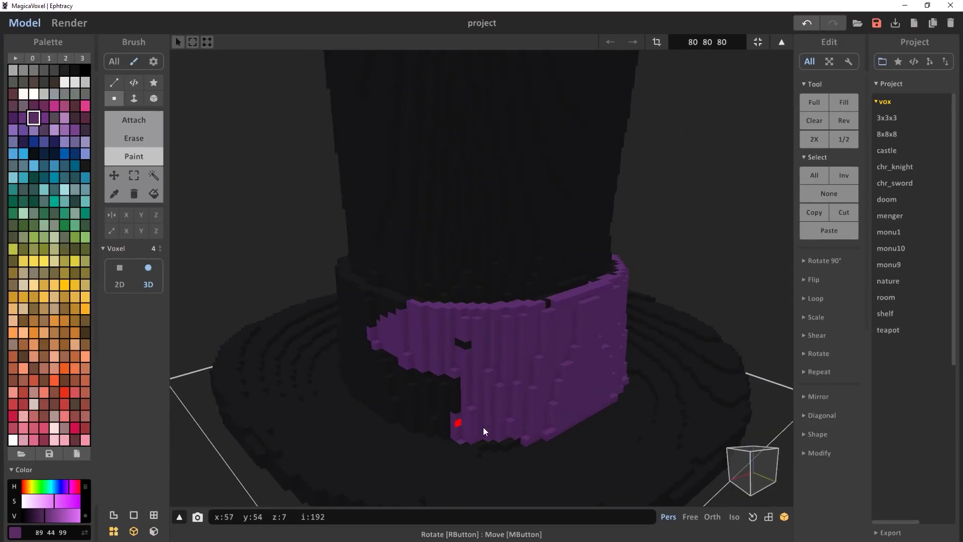
pyautogui.moveTo(483, 426); pyautogui.dragTo(466, 327)
pyautogui.moveTo(466, 327); pyautogui.dragTo(520, 380, button='right')
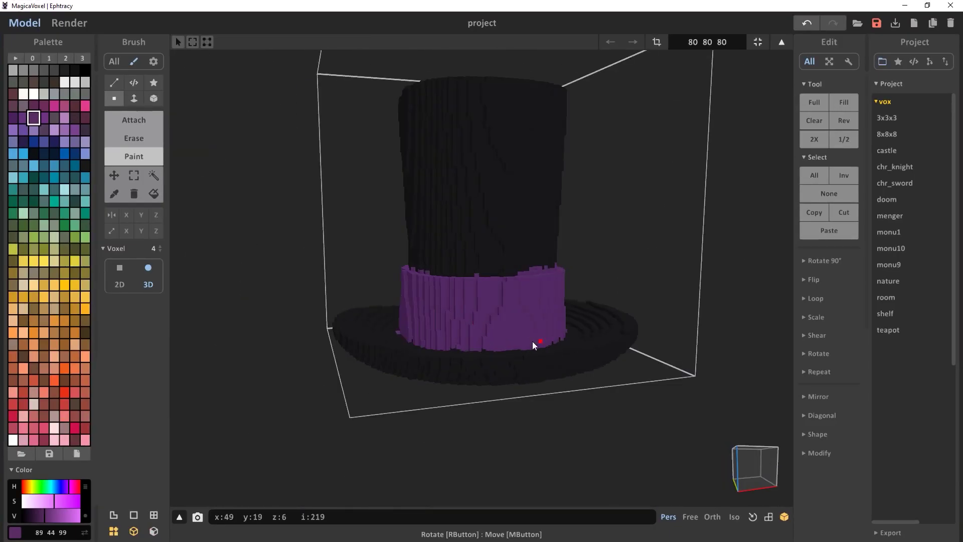
pyautogui.scroll(5, 538, 282)
pyautogui.moveTo(539, 281); pyautogui.dragTo(460, 299, button='right')
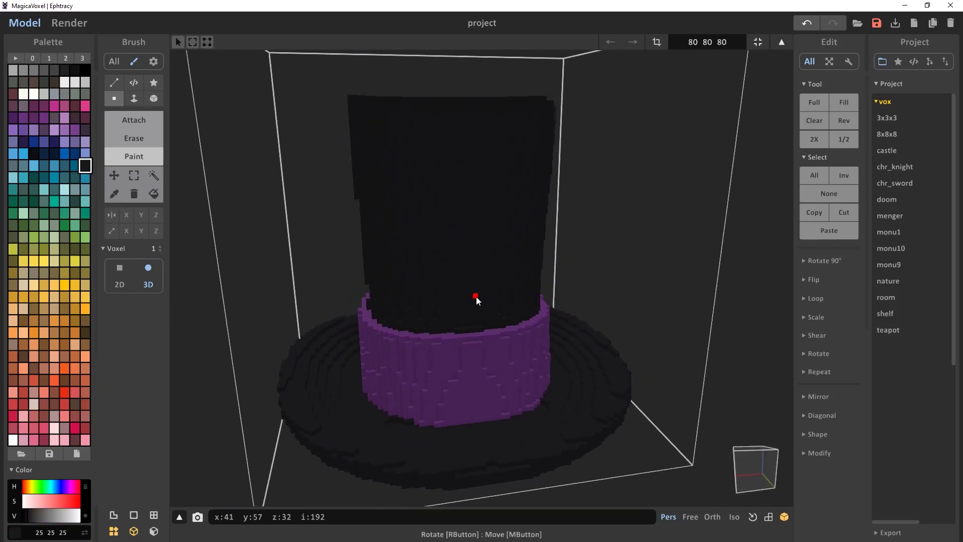
pyautogui.scroll(-4, 477, 297)
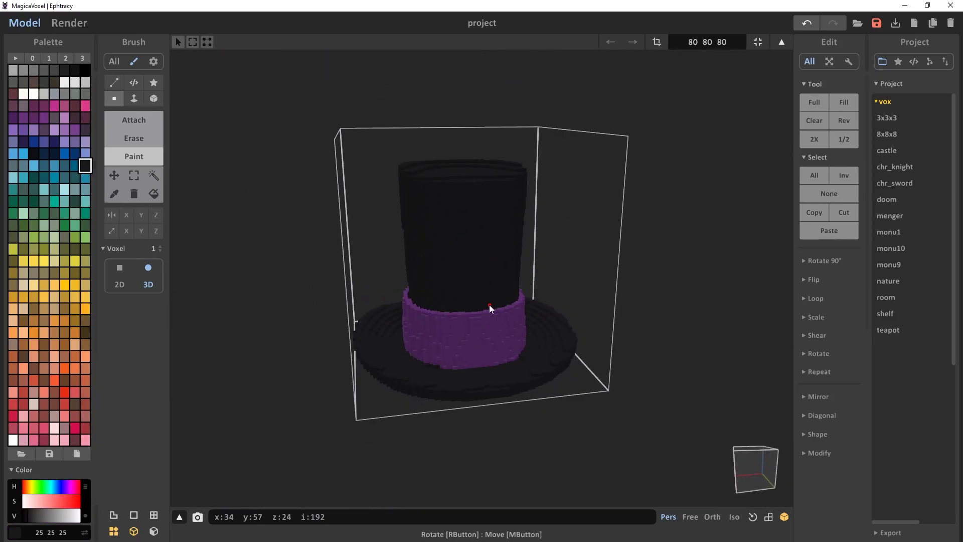
# Step: Start saving the project and set the destination to the Desktop\models folder using its path copied from File Explorer
pyautogui.hotkey('ctrl', 's')
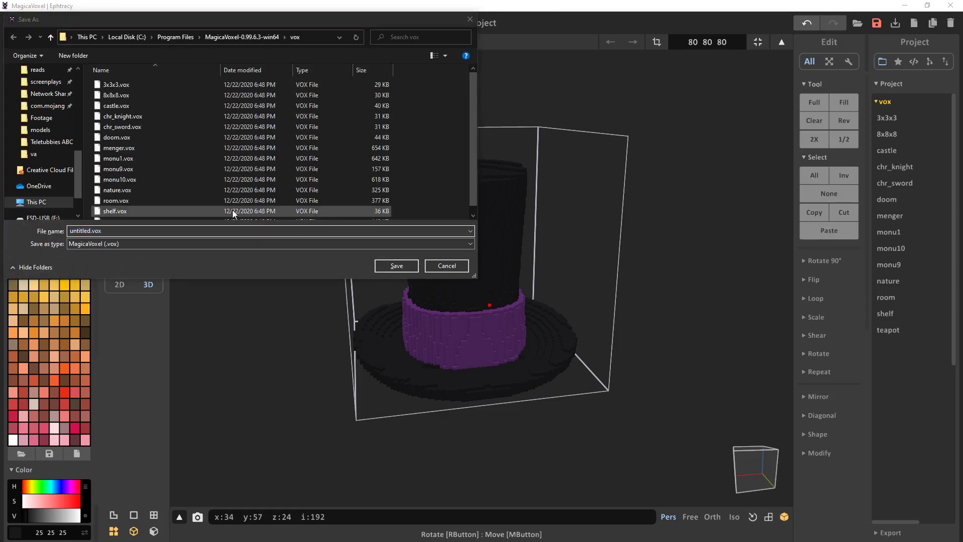
pyautogui.hotkey('alt', 'Tab')
pyautogui.moveTo(245, 24); pyautogui.dragTo(551, 114)
pyautogui.click(564, 142)
pyautogui.hotkey('ctrl', 'c')
pyautogui.click(303, 37)
pyautogui.hotkey('ctrl', 'v')
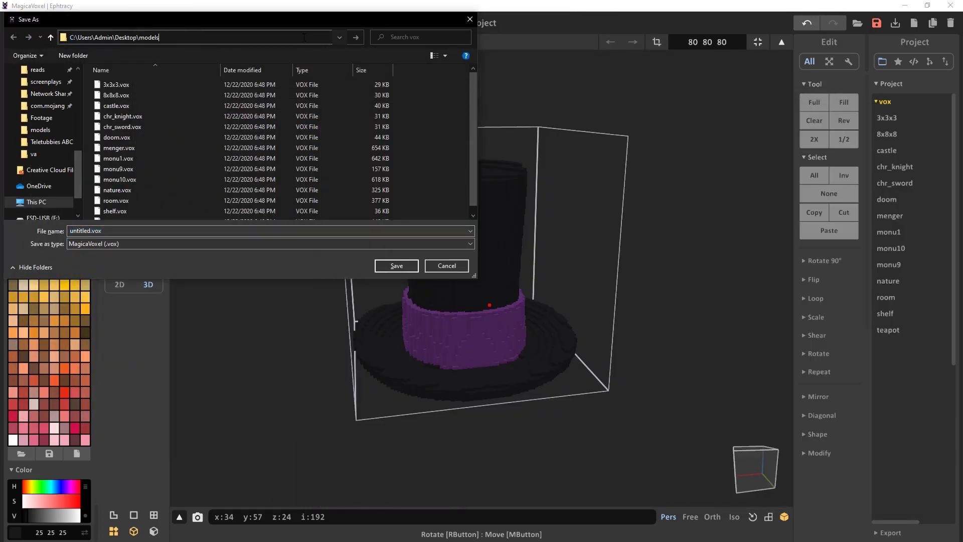
pyautogui.press('Return')
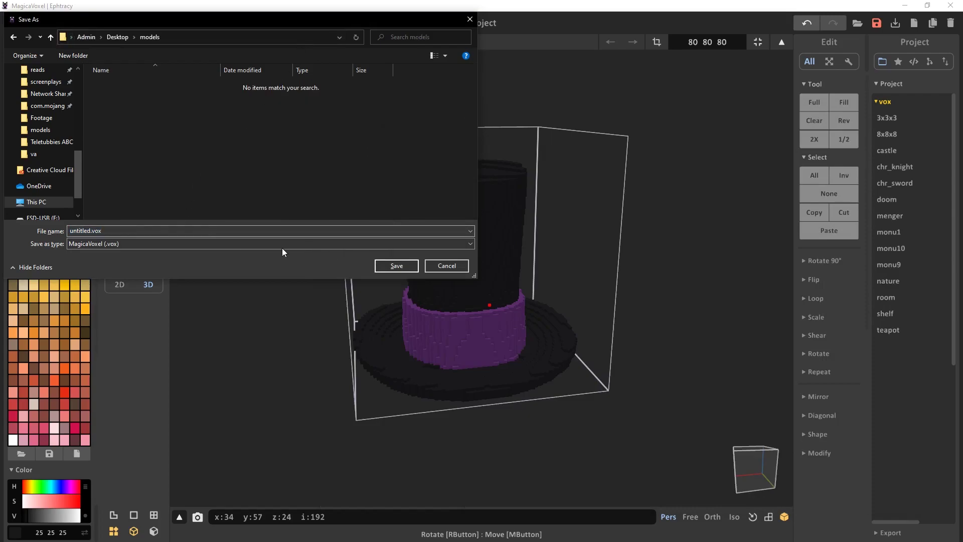
# Step: Name the MagicaVoxel file top_hat and save it
pyautogui.click(95, 231)
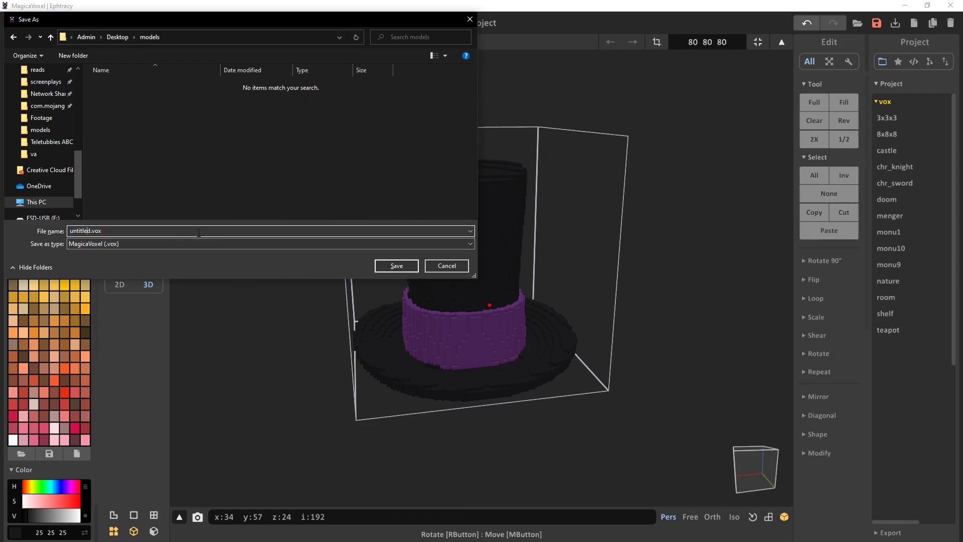
pyautogui.write('top_hat')
pyautogui.press('Return')
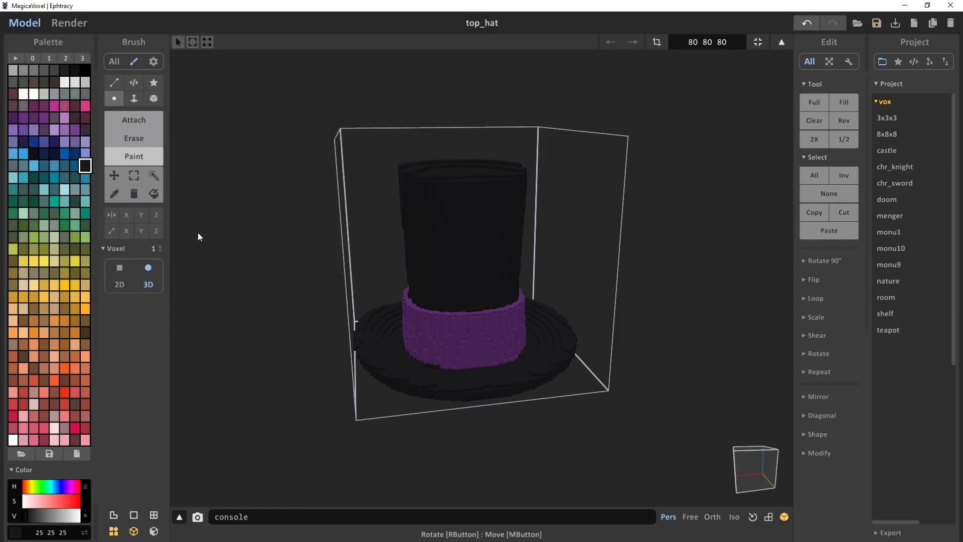
# Step: Restore the MagicaVoxel window to a smaller size and arrange it beside the models folder window
pyautogui.doubleClick(578, 5)
pyautogui.moveTo(569, 52); pyautogui.dragTo(645, 161)
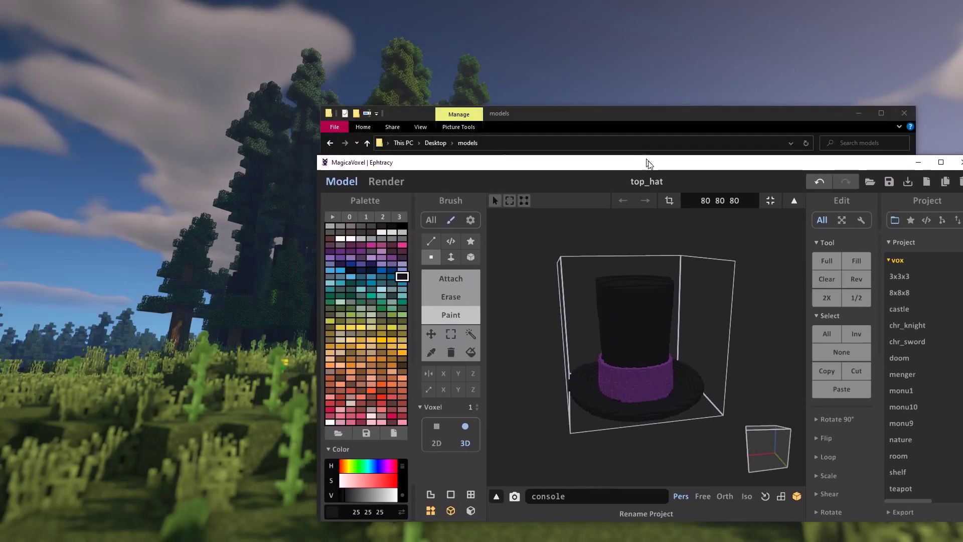
pyautogui.click(626, 112)
pyautogui.moveTo(626, 112); pyautogui.dragTo(335, 28)
pyautogui.moveTo(694, 170); pyautogui.dragTo(652, 167)
# Step: Create a new project with palette 1 and import mustache.obj as a voxel model
pyautogui.click(888, 183)
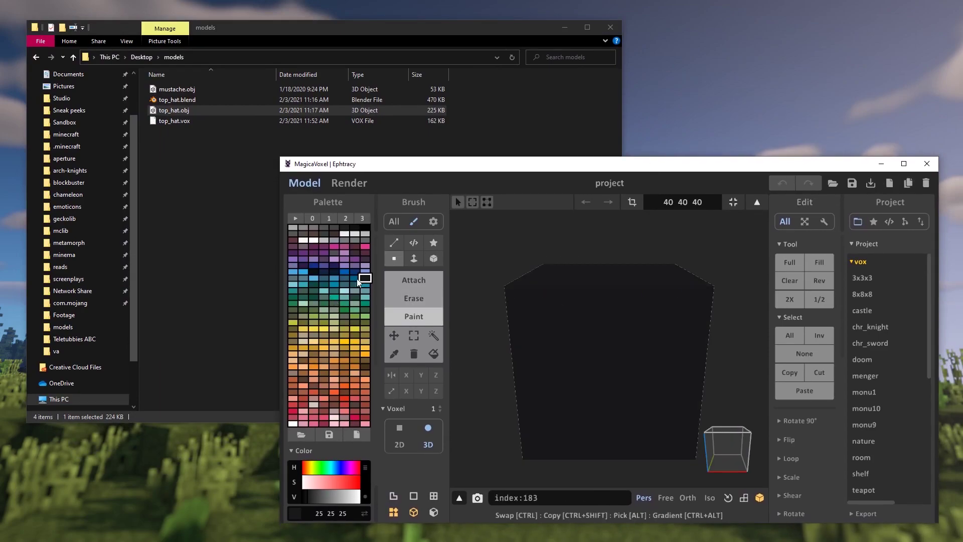
pyautogui.click(329, 219)
pyautogui.press('Tab')
pyautogui.moveTo(177, 89); pyautogui.dragTo(595, 333)
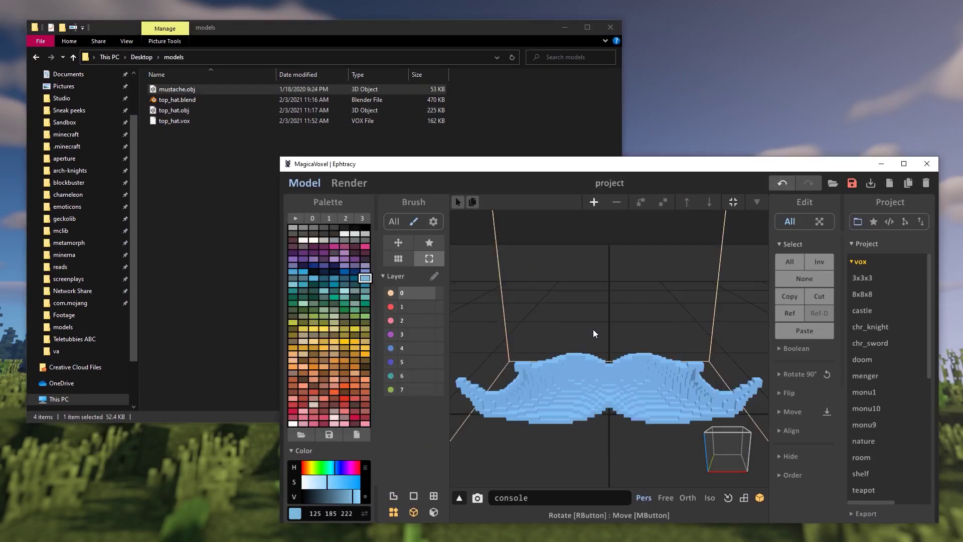
# Step: Darken the mustache's blue palette colour to a near-black navy
pyautogui.moveTo(595, 333); pyautogui.dragTo(532, 341, button='right')
pyautogui.moveTo(353, 497); pyautogui.dragTo(308, 497)
pyautogui.moveTo(335, 468); pyautogui.dragTo(315, 481)
pyautogui.moveTo(602, 321); pyautogui.dragTo(552, 341, button='right')
# Step: Maximize the window and open the mustache for voxel editing with the dark 31 30 41 swatch
pyautogui.click(314, 272)
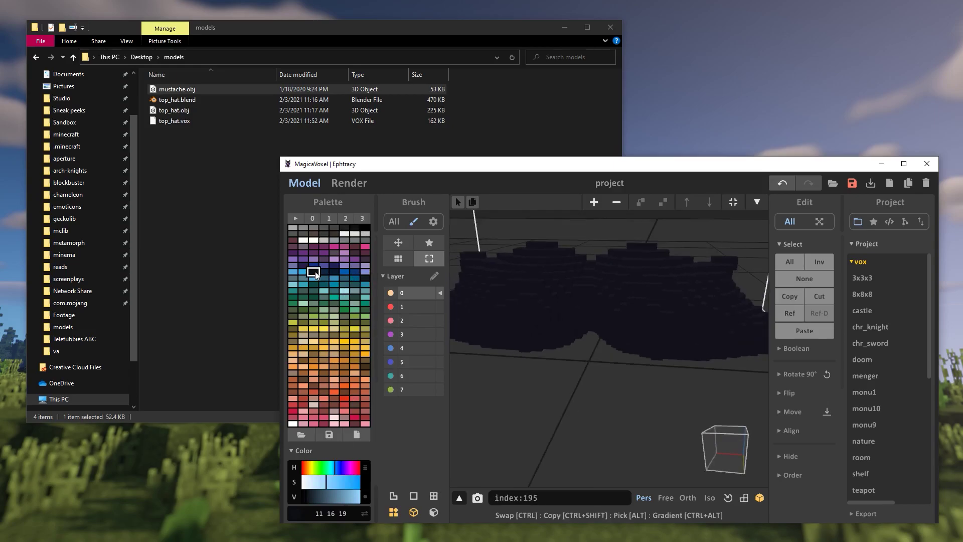
pyautogui.moveTo(435, 164); pyautogui.dragTo(355, 0)
pyautogui.press('Tab')
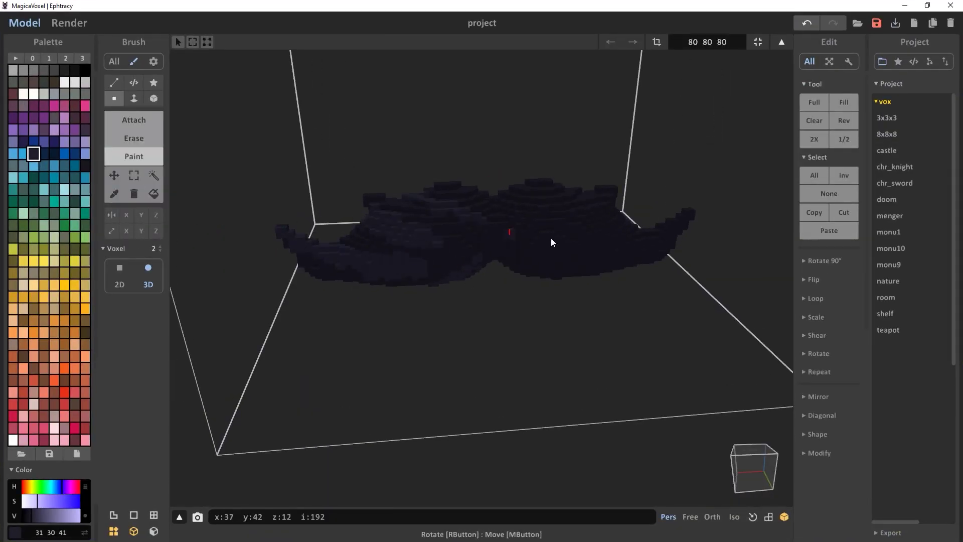
# Step: Set the neighbouring dark swatch to 12 12 17 and paint darker strands across the mustache with the size 2 brush
pyautogui.moveTo(552, 242)
pyautogui.mouseDown(button='right')
pyautogui.moveTo(493, 284)
pyautogui.moveTo(405, 308)
pyautogui.mouseUp(button='right')
pyautogui.click(45, 154)
pyautogui.moveTo(66, 501); pyautogui.dragTo(37, 500)
pyautogui.moveTo(41, 516); pyautogui.dragTo(26, 516)
pyautogui.moveTo(437, 316); pyautogui.dragTo(367, 350)
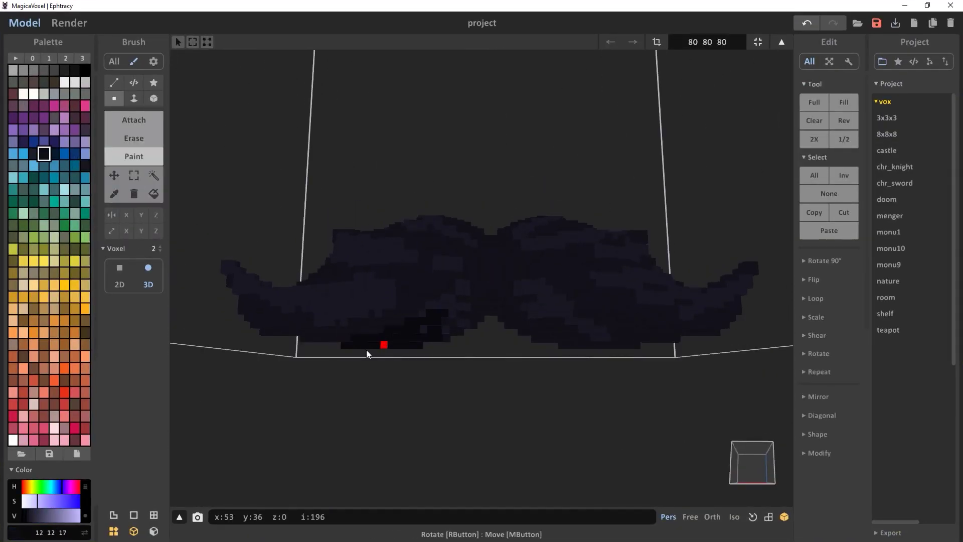
pyautogui.moveTo(367, 354)
pyautogui.mouseDown(button='right')
pyautogui.moveTo(492, 273)
pyautogui.moveTo(576, 336)
pyautogui.moveTo(333, 294)
pyautogui.moveTo(146, 202)
pyautogui.mouseUp(button='right')
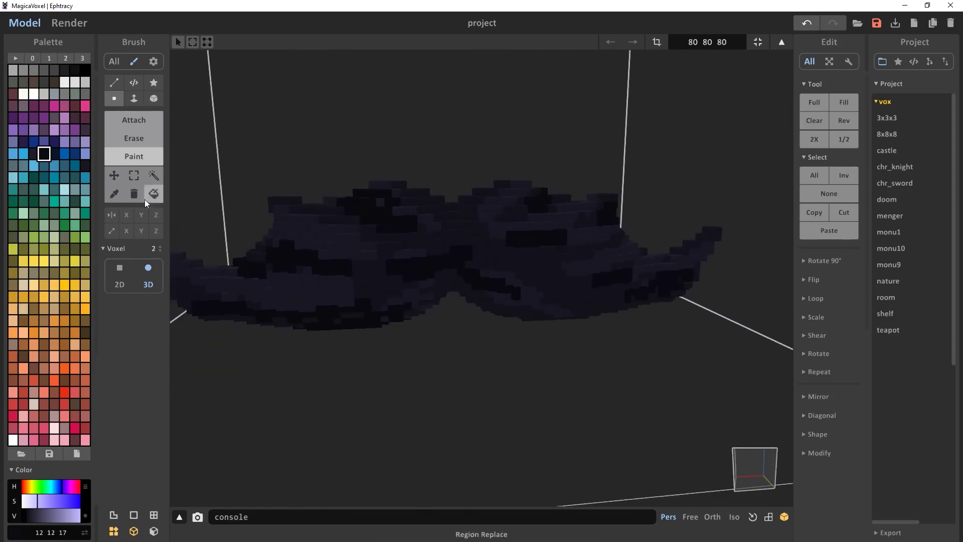
# Step: Change the voxel brush size and add varied dark streaks over the mustache, sampling its existing shades
pyautogui.click(160, 250)
pyautogui.moveTo(351, 258); pyautogui.dragTo(533, 305, button='right')
pyautogui.moveTo(473, 292); pyautogui.dragTo(592, 351, button='right')
pyautogui.keyDown('alt'); pyautogui.click(424, 300); pyautogui.keyUp('alt')
pyautogui.keyDown('alt'); pyautogui.click(545, 271); pyautogui.keyUp('alt')
pyautogui.keyDown('alt'); pyautogui.click(417, 264); pyautogui.keyUp('alt')
pyautogui.scroll(-3, 694, 310)
pyautogui.moveTo(551, 280); pyautogui.dragTo(550, 330, button='middle')
# Step: Save the painted mustache model as mustache.vox in the Desktop models folder
pyautogui.hotkey('ctrl', 's')
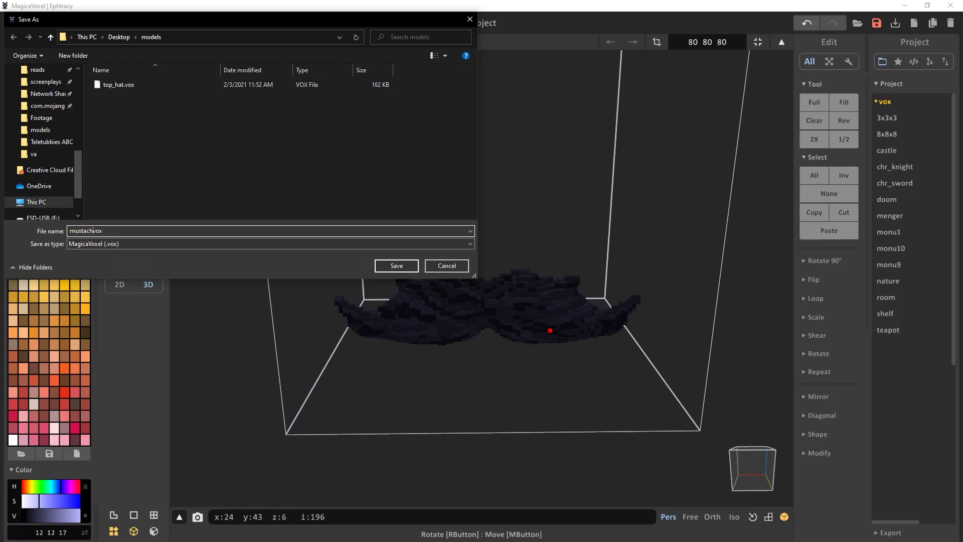
pyautogui.press('Return')
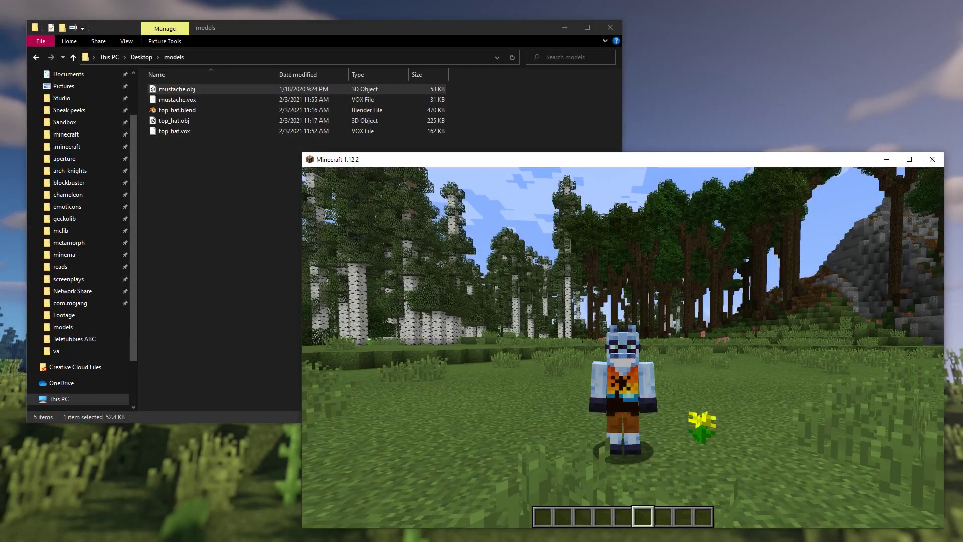
# Step: Switch to Minecraft, open Blockbuster's models folder from the mod configuration, and create and enter a folder named vox
pyautogui.press('0')
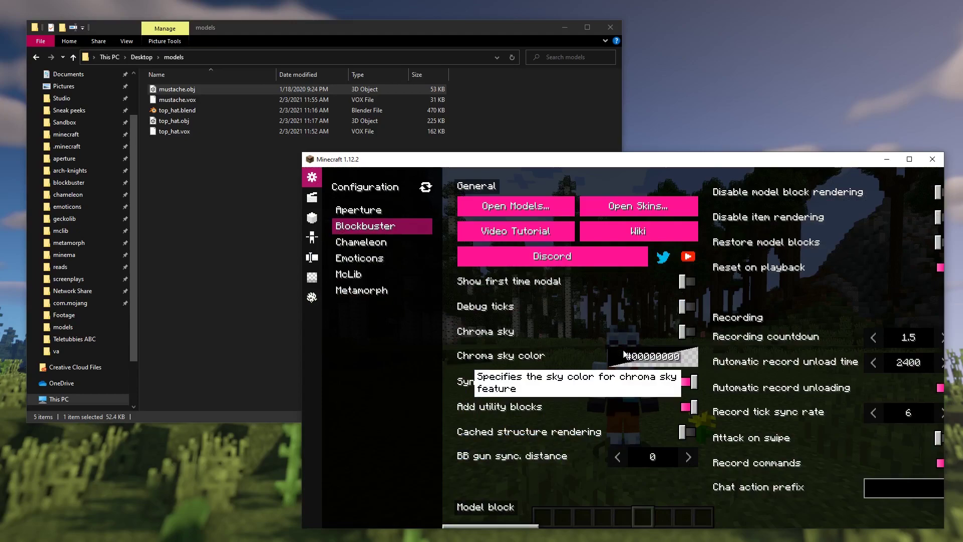
pyautogui.click(506, 207)
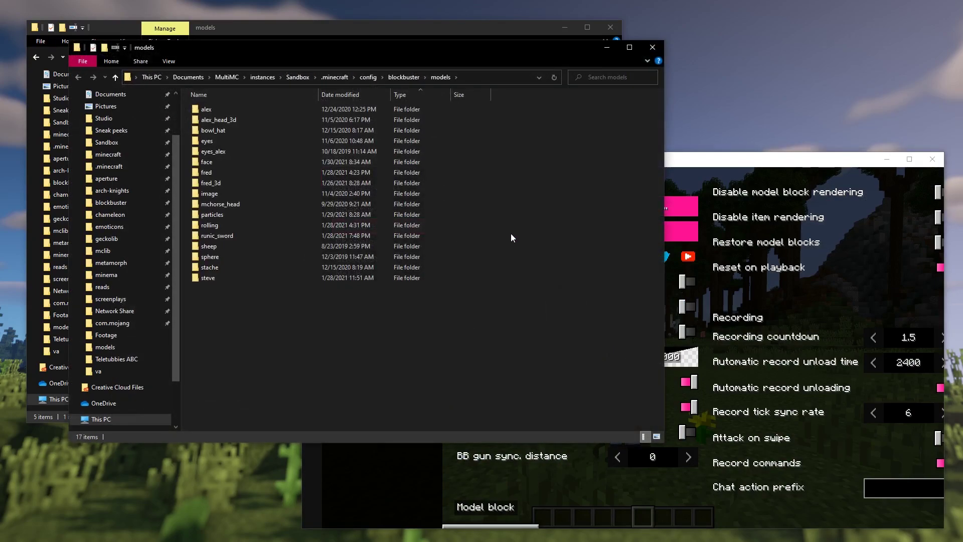
pyautogui.hotkey('ctrl', 'shift', 'n')
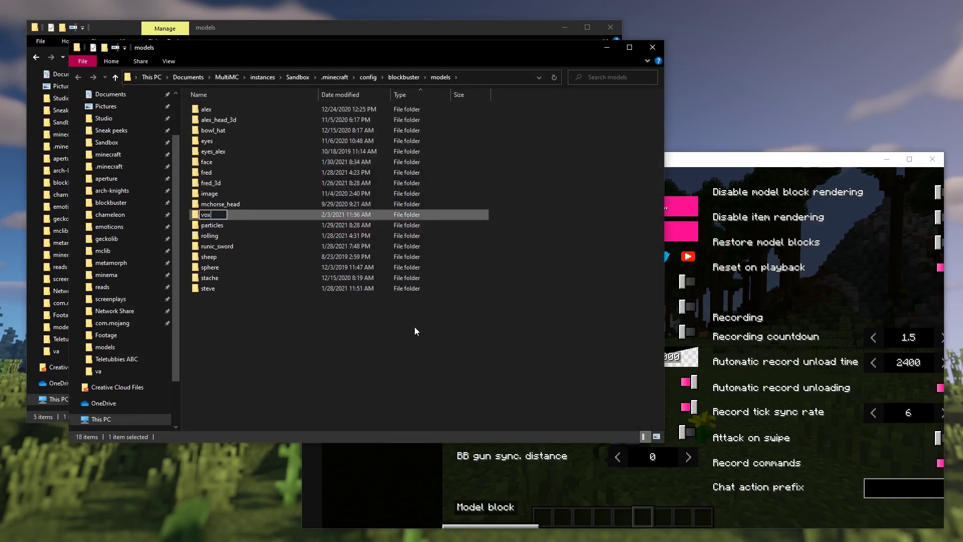
pyautogui.press('Return')
pyautogui.press('Return')
# Step: Create a top_hat folder inside vox and move top_hat.vox from the Desktop models folder into it
pyautogui.hotkey('ctrl', 'shift', 'n')
pyautogui.write('top')
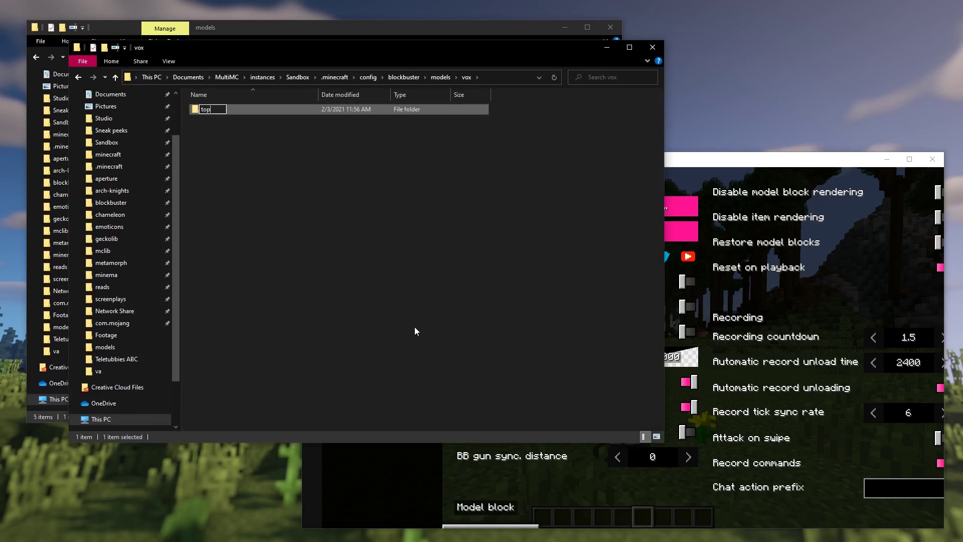
pyautogui.write('_hat')
pyautogui.press('Return')
pyautogui.moveTo(325, 44); pyautogui.dragTo(501, 99)
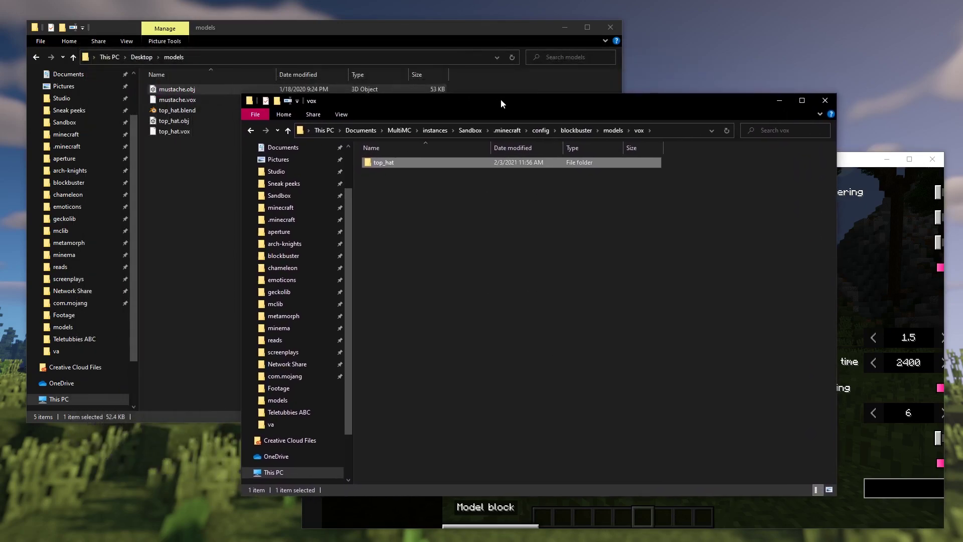
pyautogui.click(166, 123)
pyautogui.moveTo(170, 130); pyautogui.dragTo(670, 187)
pyautogui.moveTo(386, 178); pyautogui.dragTo(390, 164)
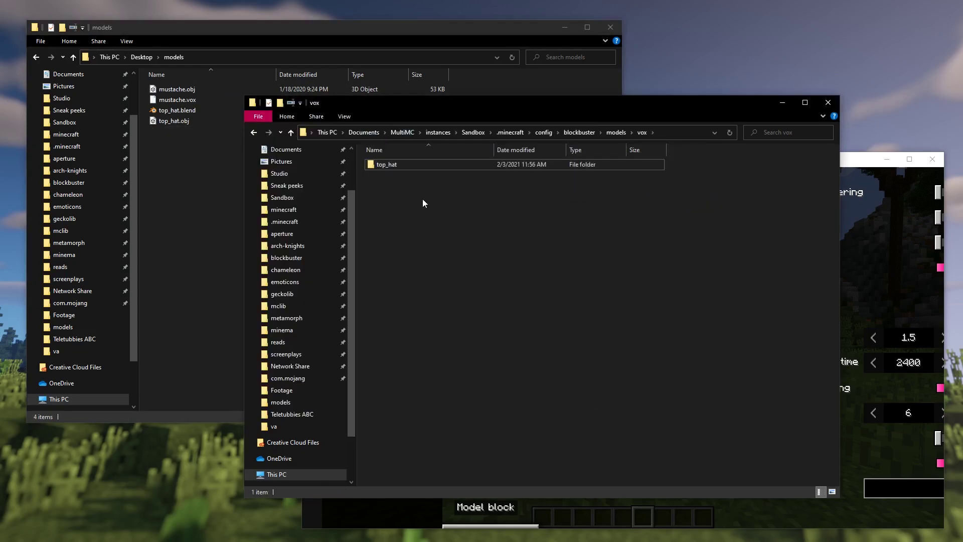
# Step: Create a mustache folder inside vox and move mustache.vox into it
pyautogui.hotkey('ctrl', 'shift', 'n')
pyautogui.write('mustache')
pyautogui.press('Return')
pyautogui.moveTo(177, 99); pyautogui.dragTo(421, 149)
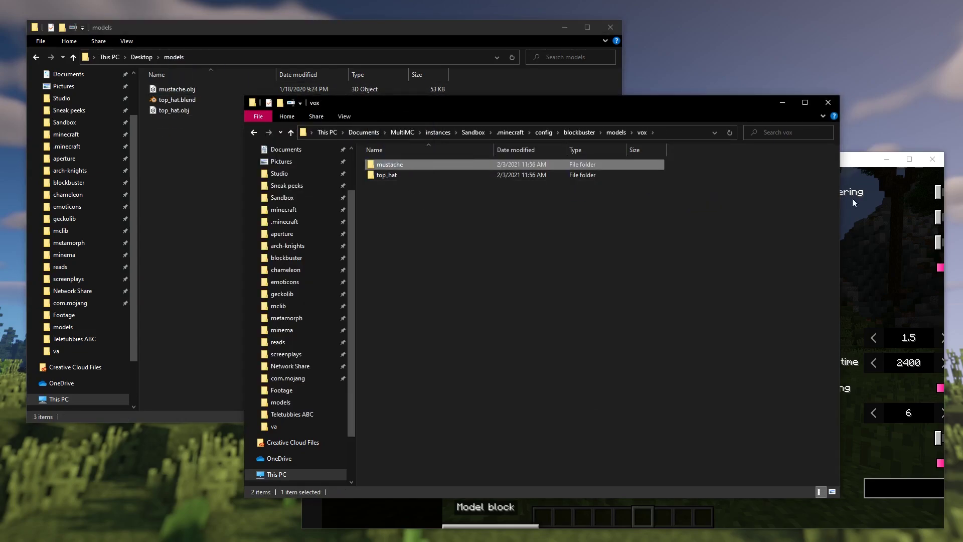
# Step: Return to Minecraft, open the morph menu and select vox/top_hat among the Blockbuster vox models
pyautogui.click(847, 162)
pyautogui.press('Escape')
pyautogui.press('b')
pyautogui.scroll(-3, 621, 385)
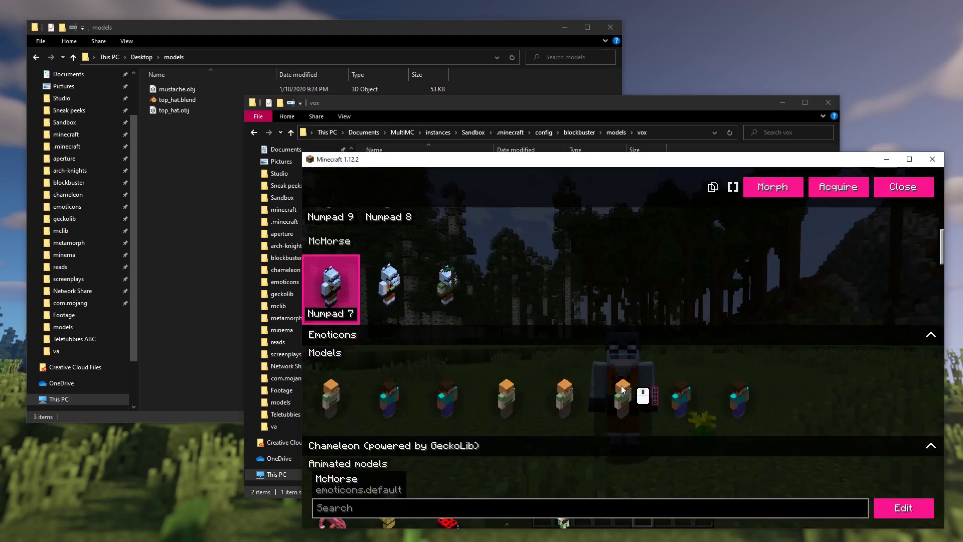
pyautogui.scroll(-10, 621, 385)
pyautogui.click(390, 344)
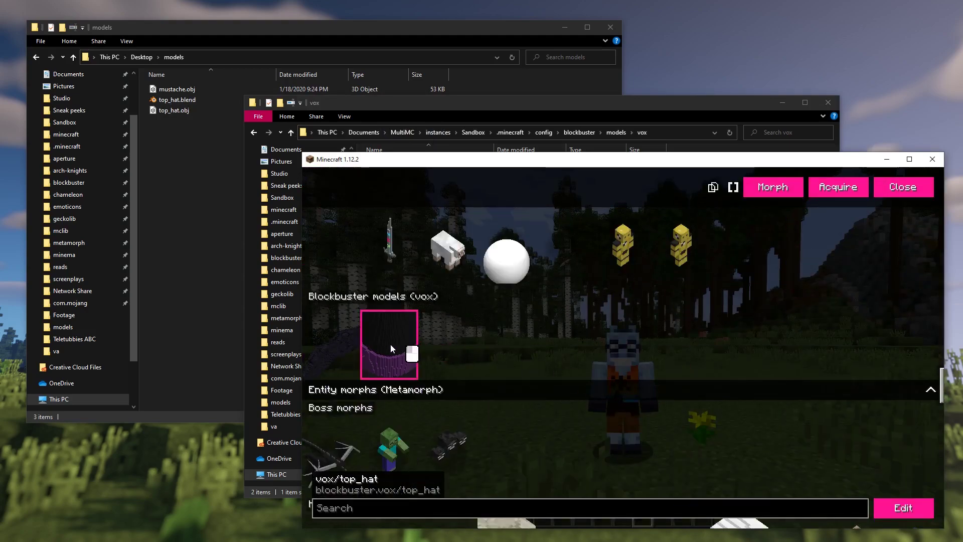
pyautogui.click(371, 347)
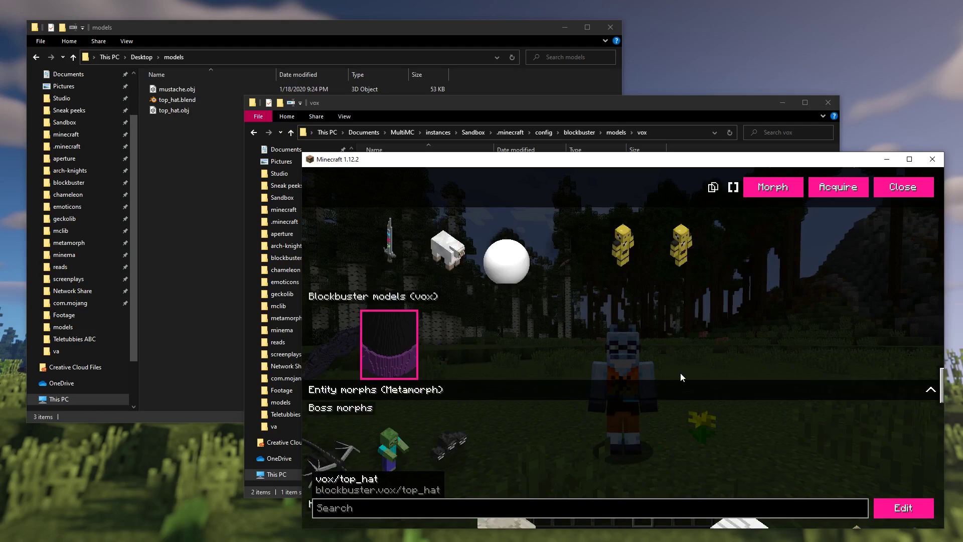
# Step: Examine the top hat morph in the morph editor's preview, and do the same for the mustache morph
pyautogui.press('e')
pyautogui.scroll(-5, 633, 376)
pyautogui.moveTo(628, 373); pyautogui.dragTo(597, 378)
pyautogui.scroll(-5, 630, 380)
pyautogui.press('Escape')
pyautogui.click(348, 352)
pyautogui.press('e')
pyautogui.scroll(-5, 660, 372)
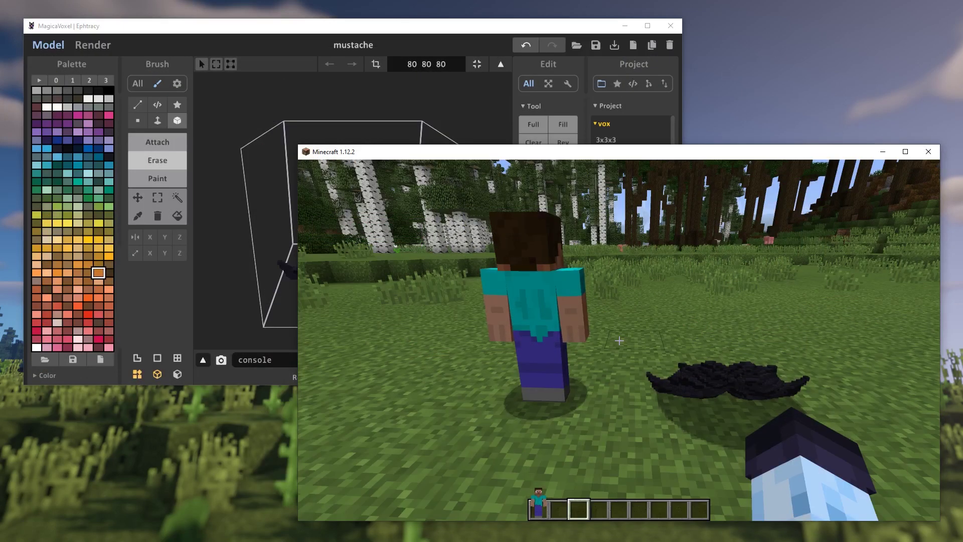
# Step: Switch to MagicaVoxel, turn the whole mustache 180° about Z in world mode, and save it
pyautogui.press('t')
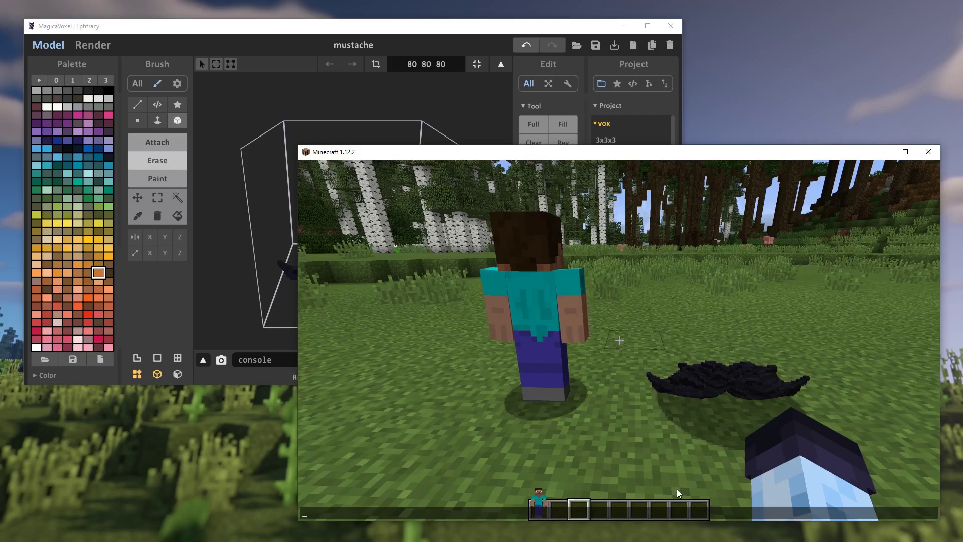
pyautogui.click(357, 34)
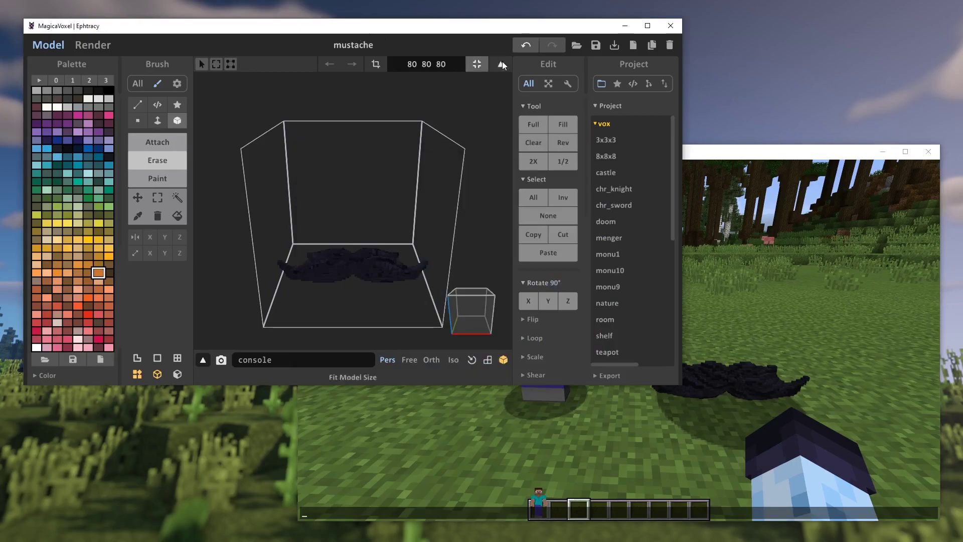
pyautogui.click(504, 64)
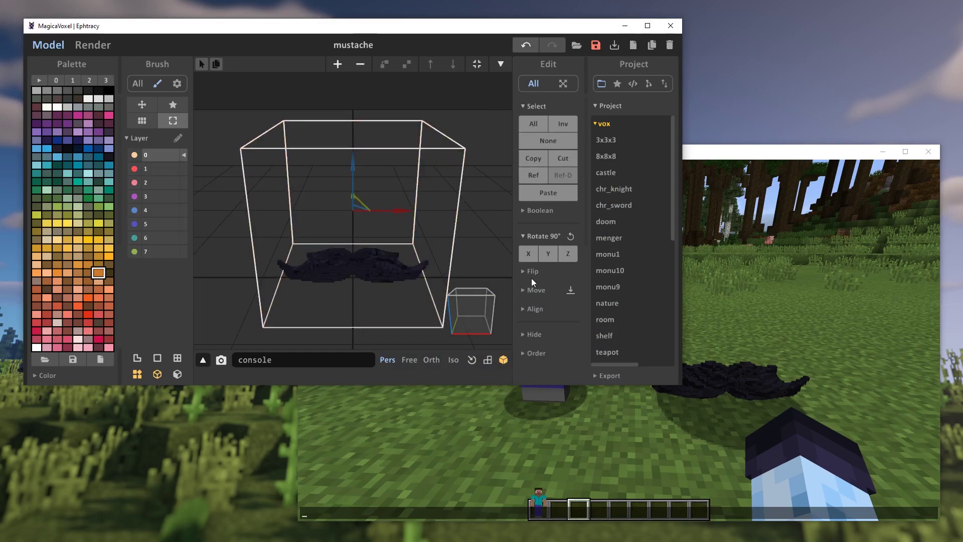
pyautogui.click(571, 254)
pyautogui.click(571, 254)
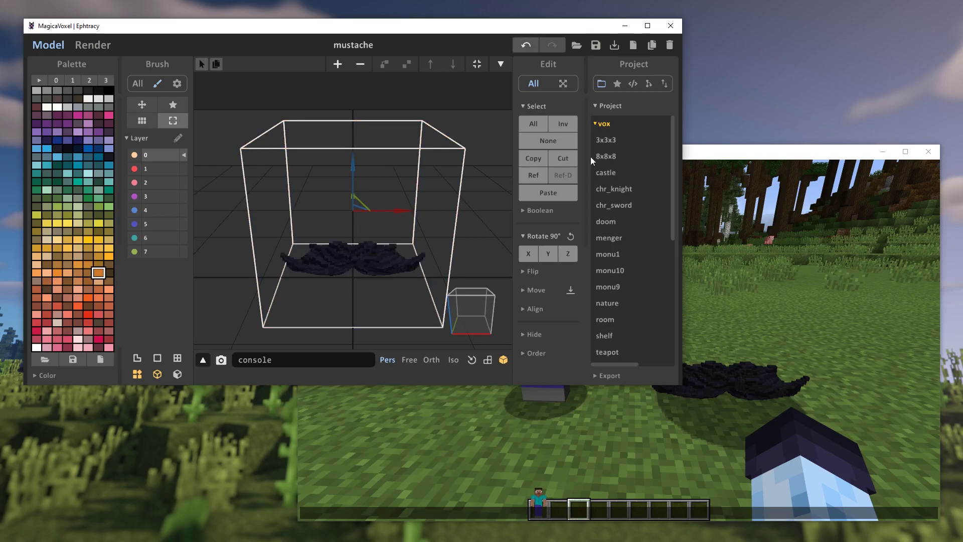
# Step: Return to Minecraft, open the morph menu to refresh the models, and examine the placed mustache's orientation up close
pyautogui.click(778, 302)
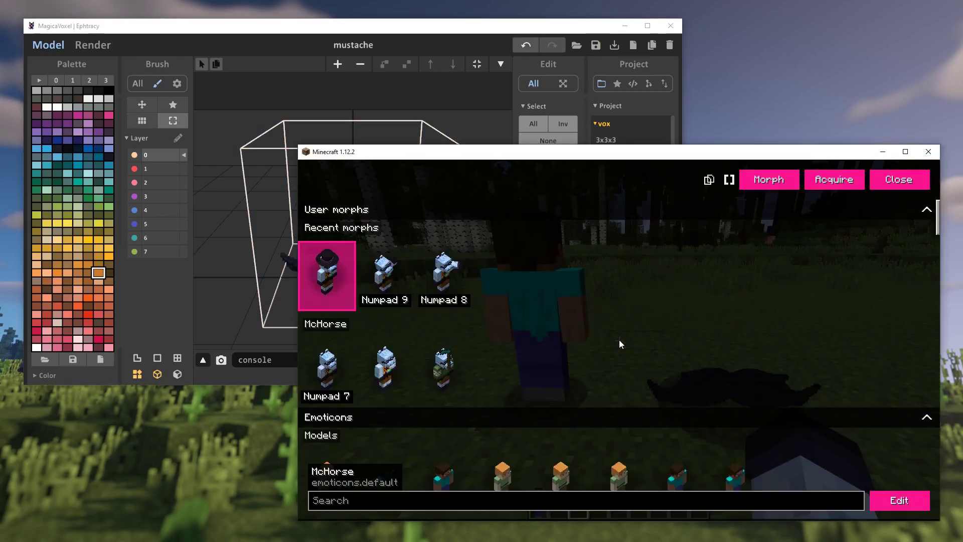
pyautogui.press('w')
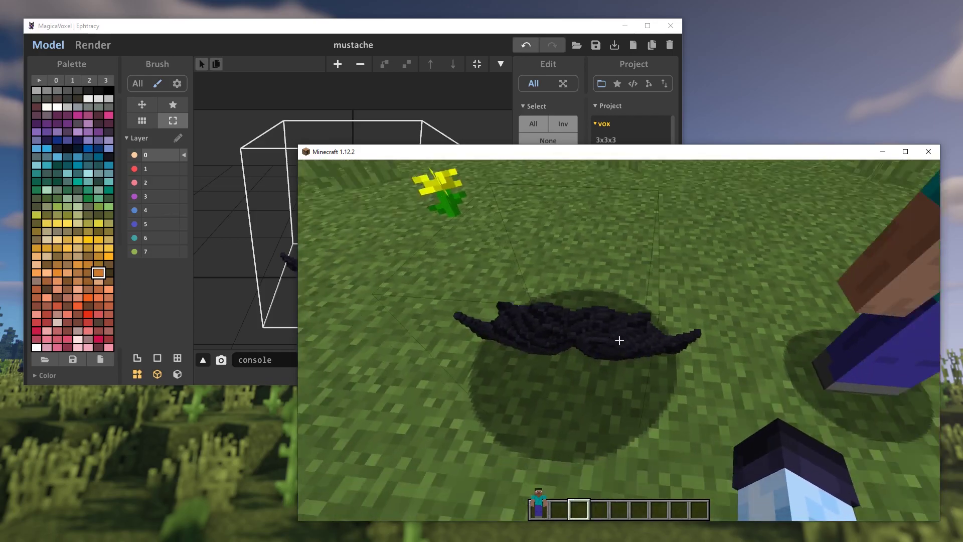